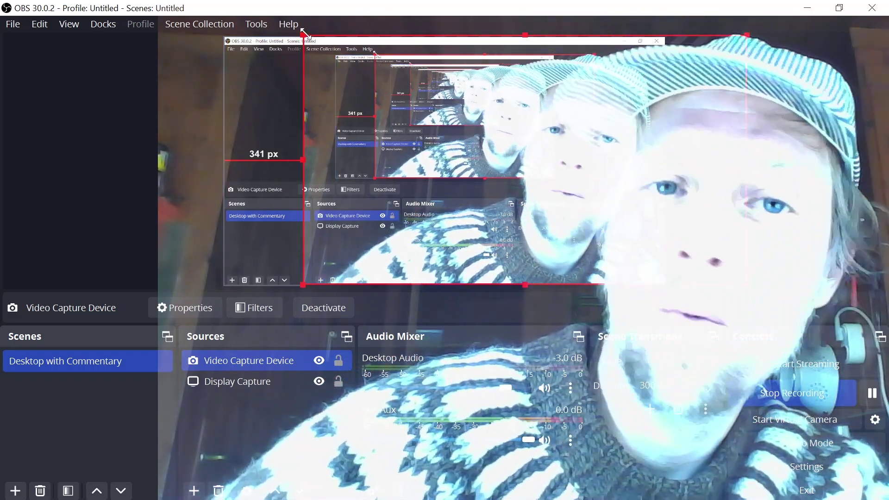
# Shrink the webcam source to a small bottom-right overlay and minimize OBS Studio.
pyautogui.moveTo(304, 33); pyautogui.dragTo(605, 211)
pyautogui.click(815, 9)
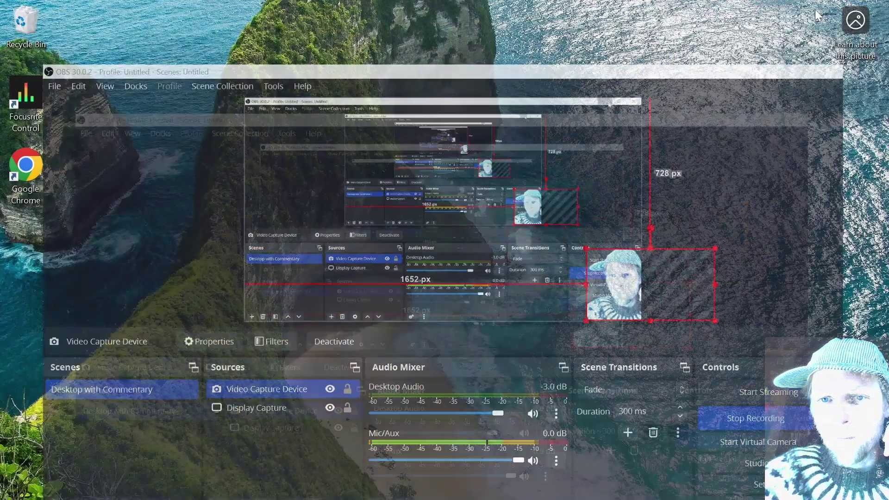
# Open the microKORG 1 synth in demo mode and step to program A.12 AcidSawBass.
pyautogui.click(378, 497)
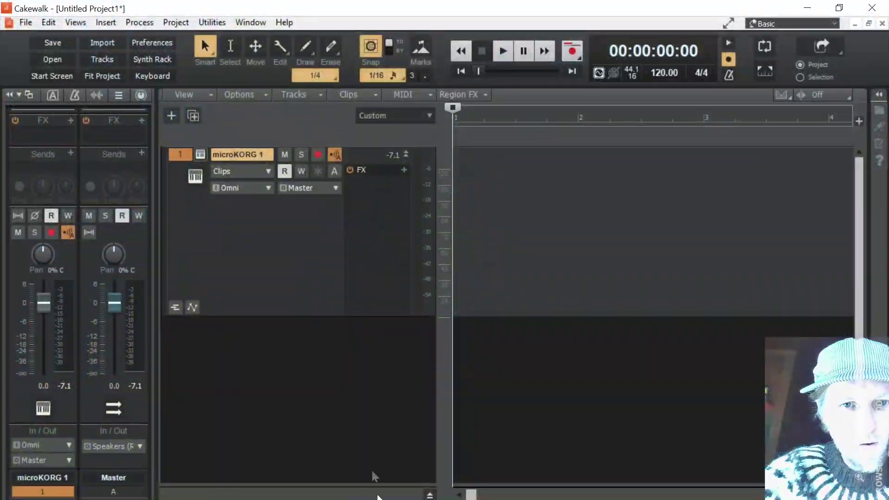
pyautogui.click(197, 156)
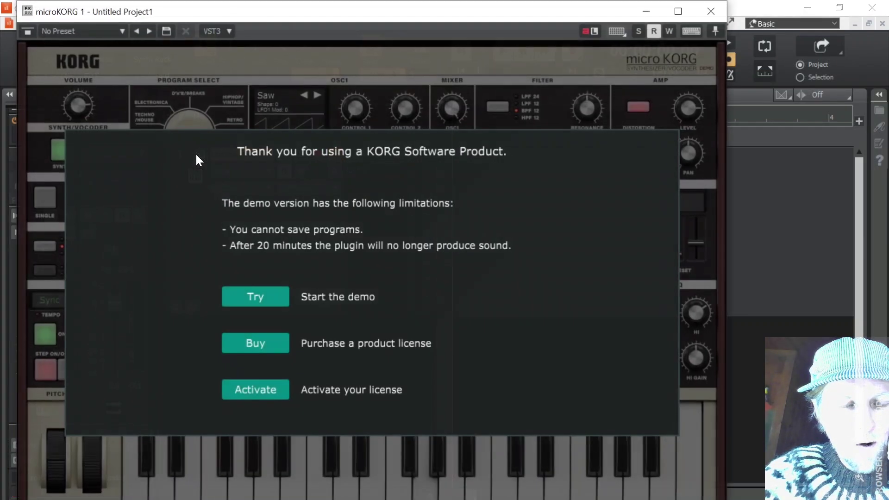
pyautogui.click(268, 296)
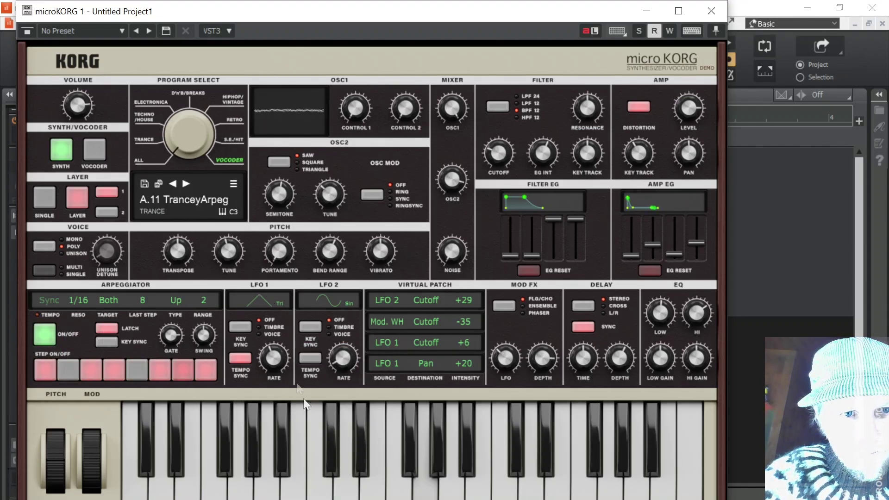
pyautogui.click(186, 185)
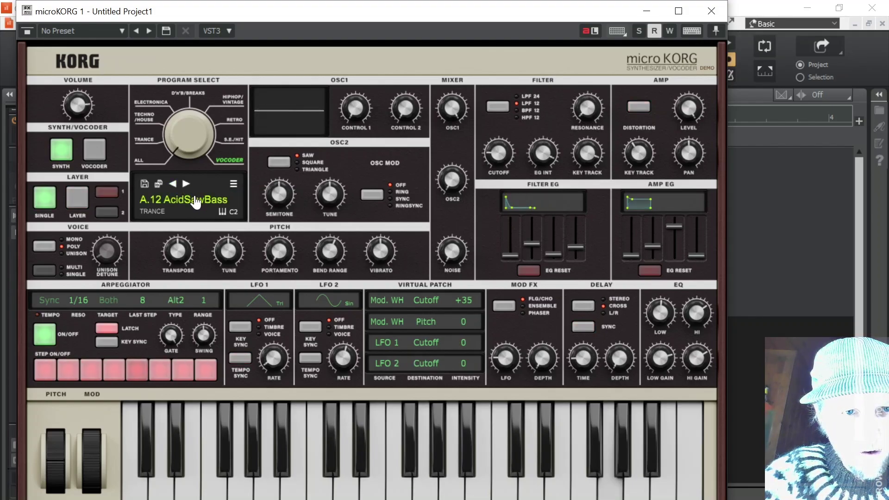
# Open and close the microKORG program browser, then bring up File Explorer.
pyautogui.click(196, 200)
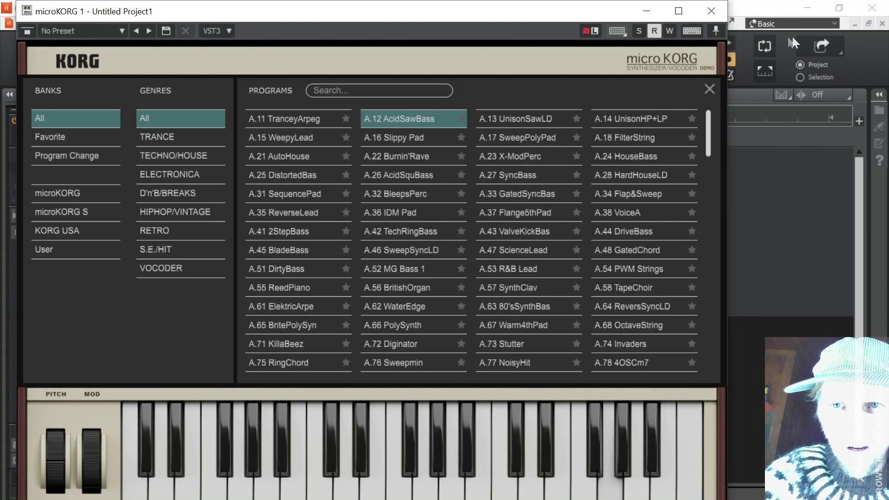
pyautogui.click(708, 87)
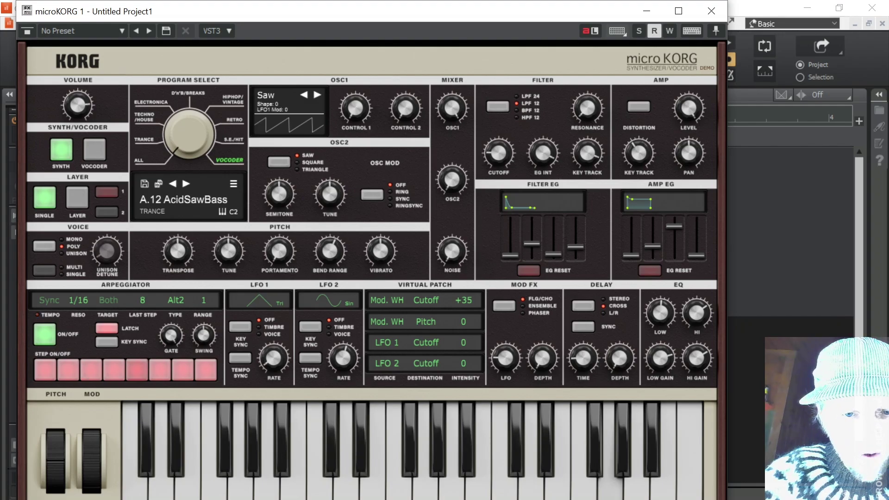
pyautogui.press('super+e')
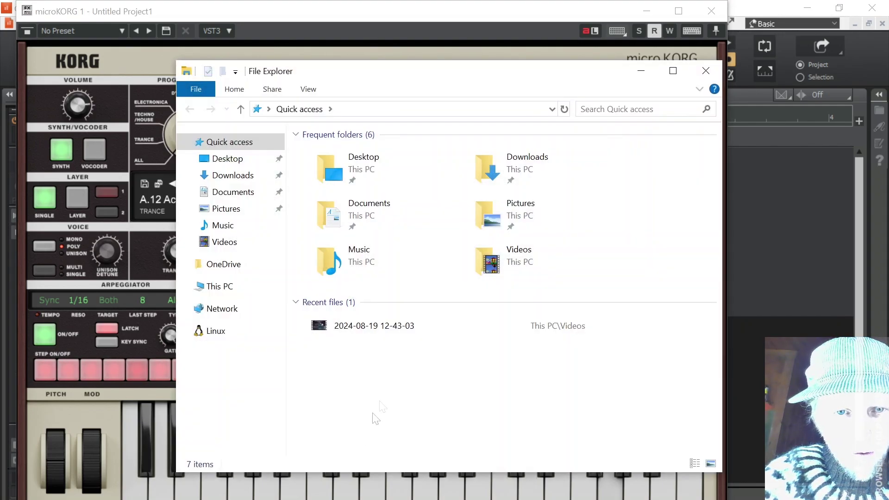
# Open the thoraciusMicroKORGpatches zip in Downloads and browse its Manual Input folder.
pyautogui.doubleClick(517, 170)
pyautogui.doubleClick(393, 171)
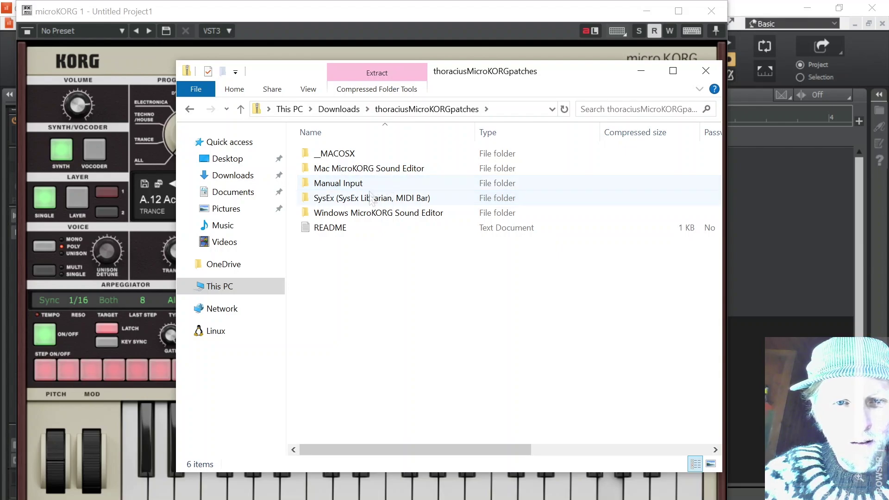
pyautogui.doubleClick(344, 186)
# Preview the 80s fattish bass-TA patch file in Notepad, then close it.
pyautogui.click(343, 185)
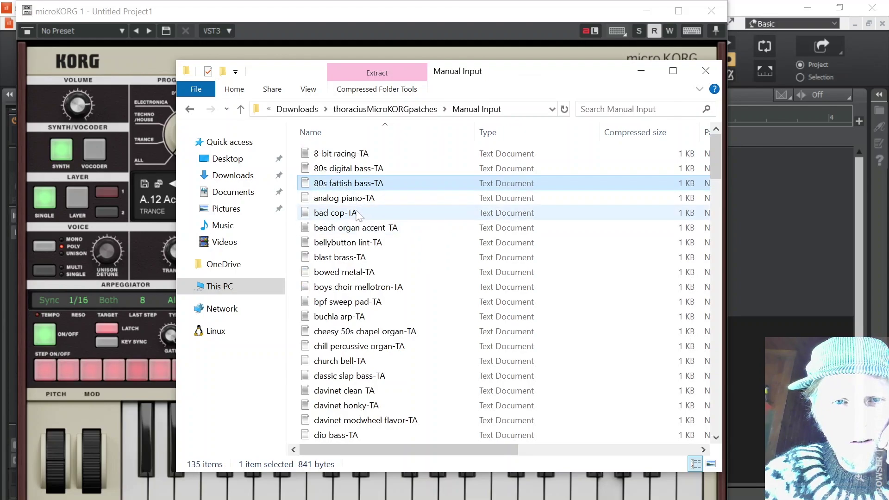
pyautogui.click(357, 214)
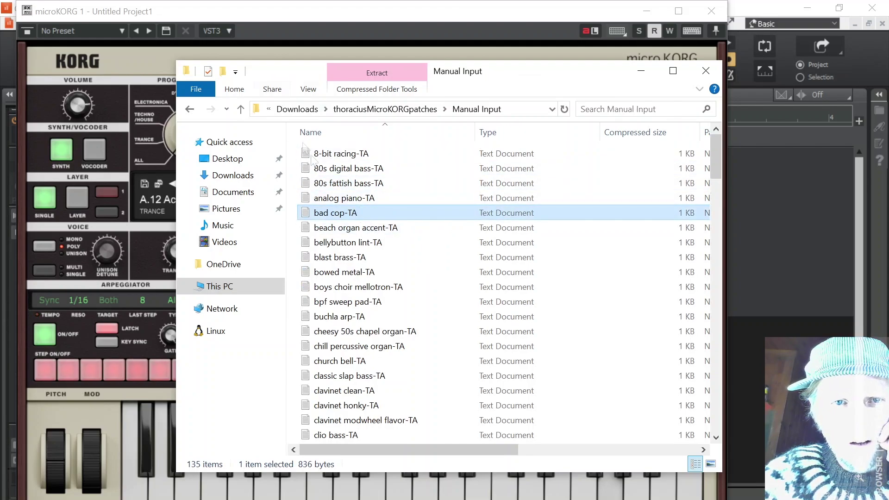
pyautogui.click(325, 185)
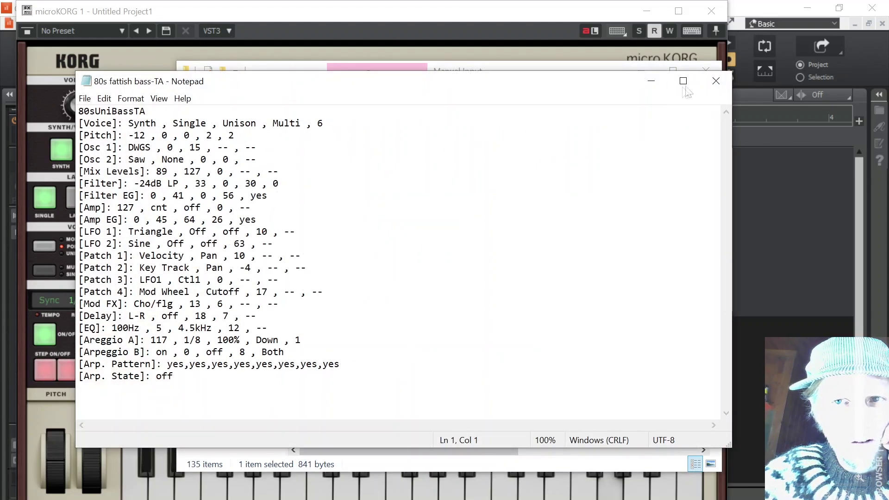
pyautogui.click(716, 80)
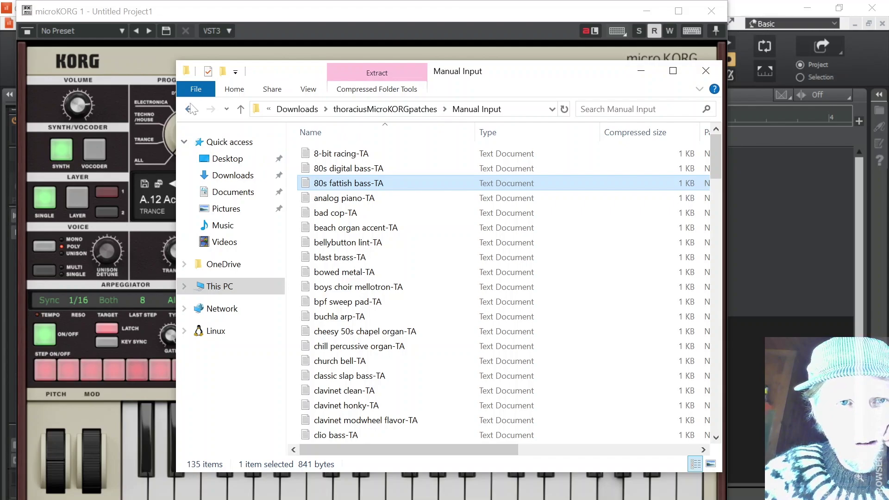
# Return to the zip's top level and start Extract all from Compressed Folder Tools.
pyautogui.click(190, 109)
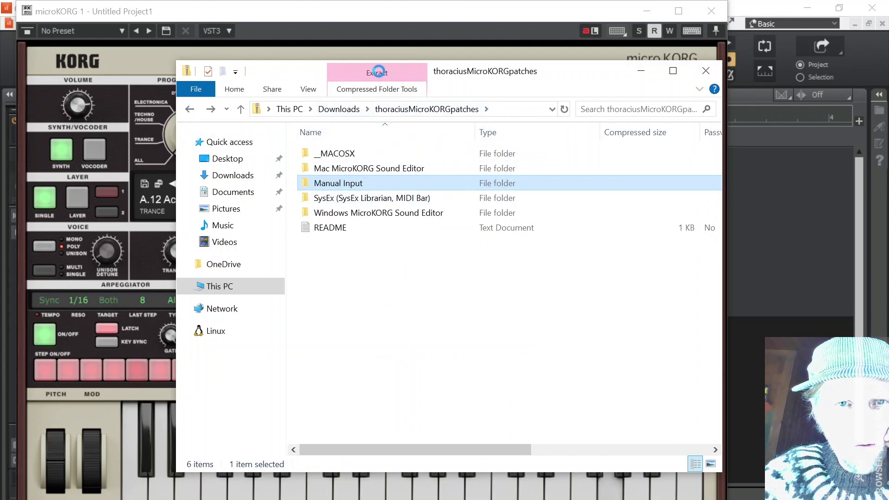
pyautogui.click(377, 90)
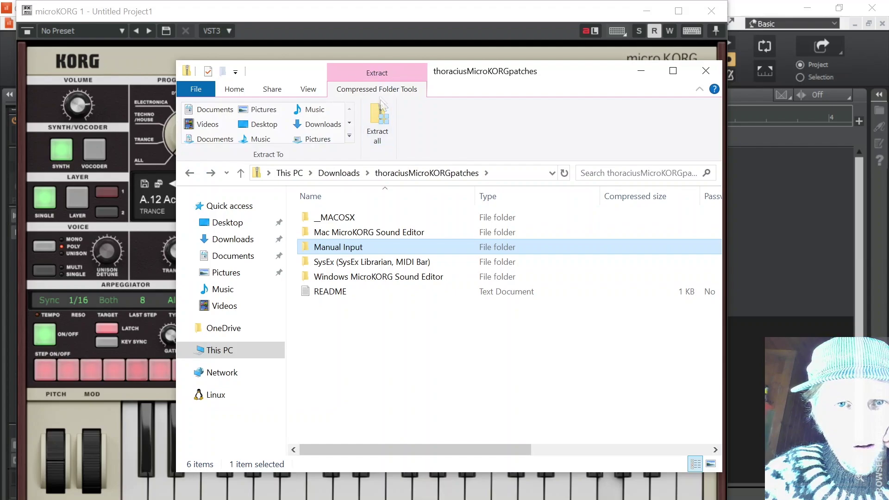
pyautogui.click(380, 102)
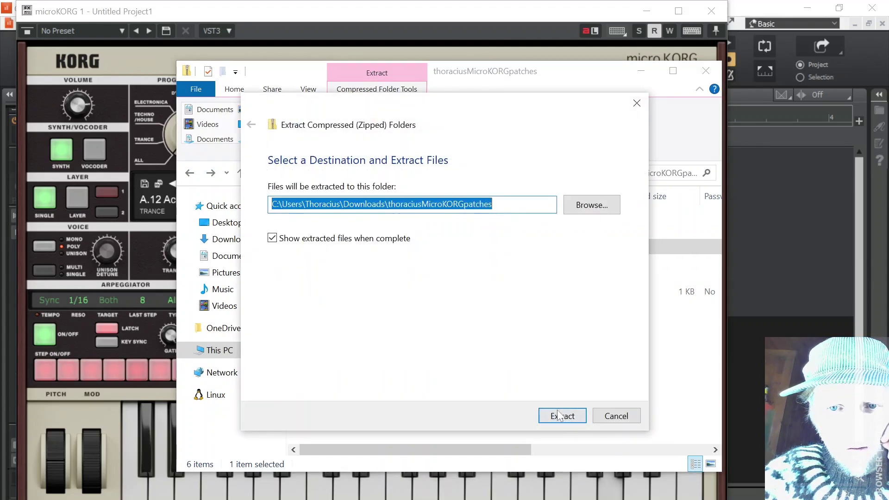
# Extract the archive to the suggested Downloads\thoraciusMicroKORGpatches folder.
pyautogui.click(559, 416)
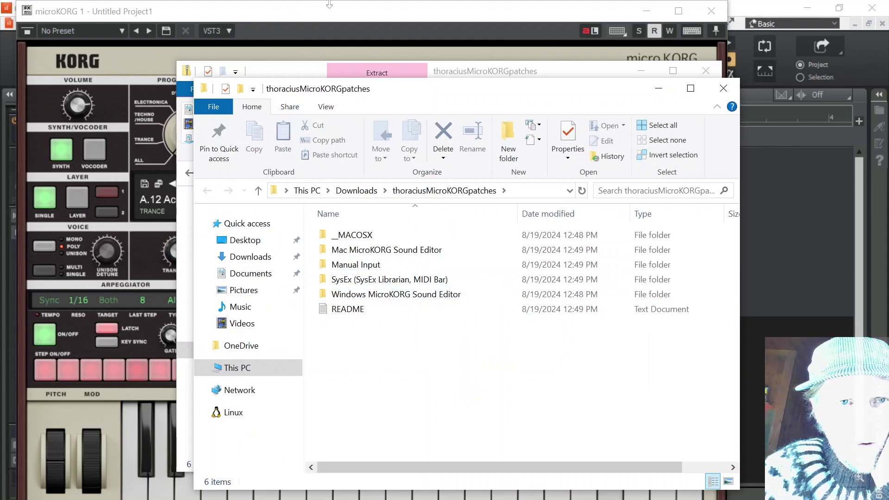
# Minimize the Explorer windows and start an Original Hardware Program import in microKORG.
pyautogui.click(659, 88)
pyautogui.click(641, 70)
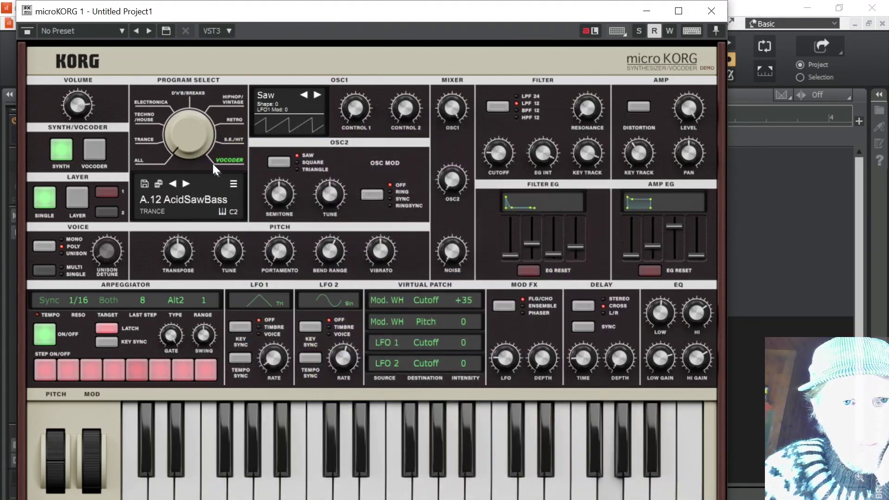
pyautogui.click(234, 186)
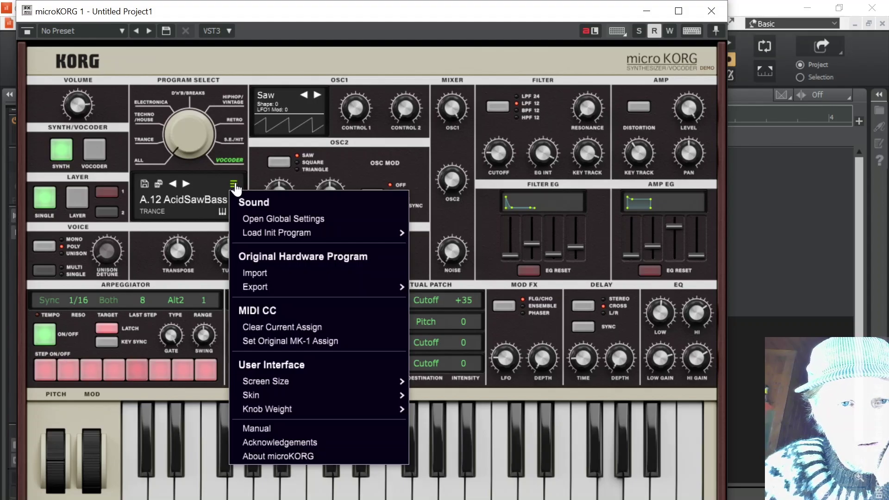
pyautogui.click(338, 271)
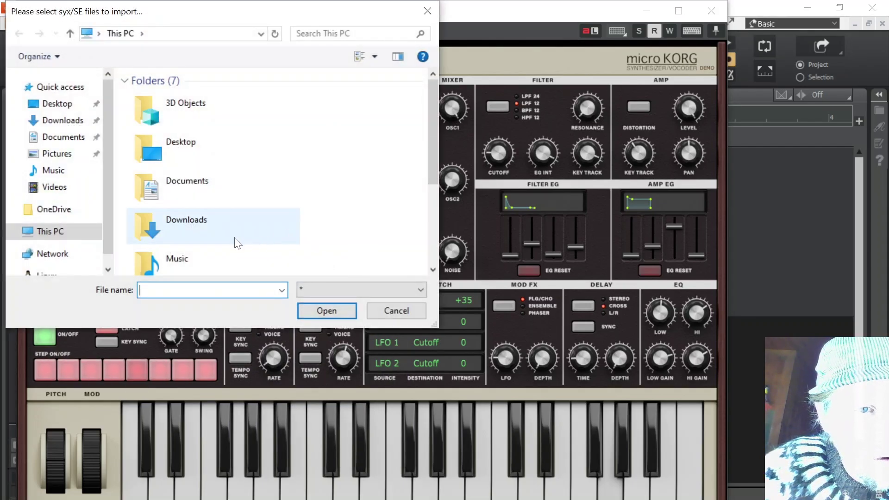
# Import the Thoracius Appotite microKORG file from thoraciusMicroKORGpatches > Windows MicroKORG Sound Editor > My Setup.
pyautogui.doubleClick(234, 237)
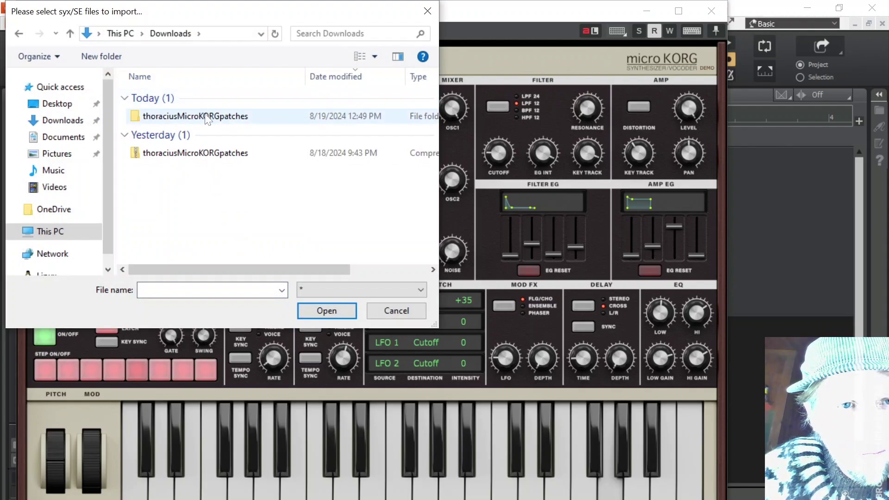
pyautogui.doubleClick(187, 117)
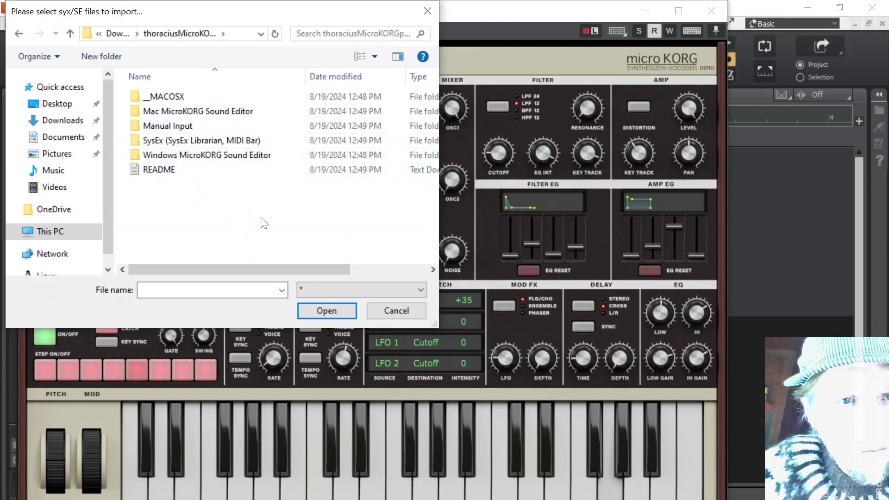
pyautogui.doubleClick(189, 156)
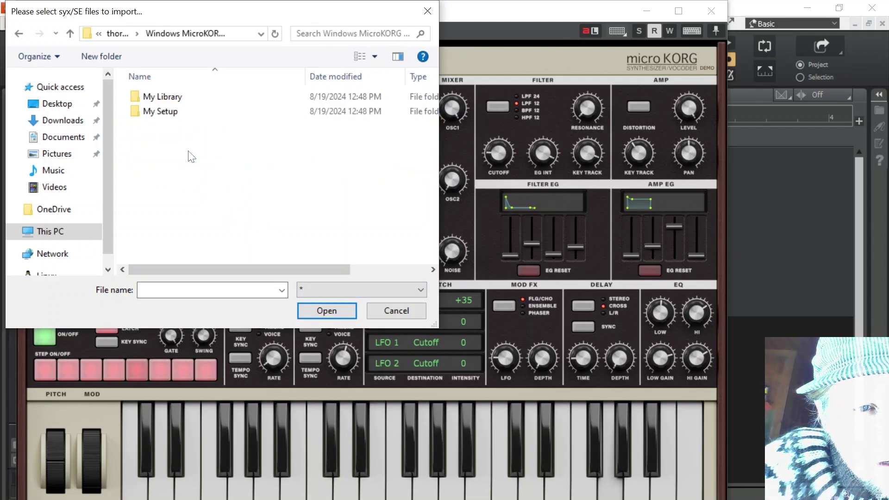
pyautogui.doubleClick(178, 112)
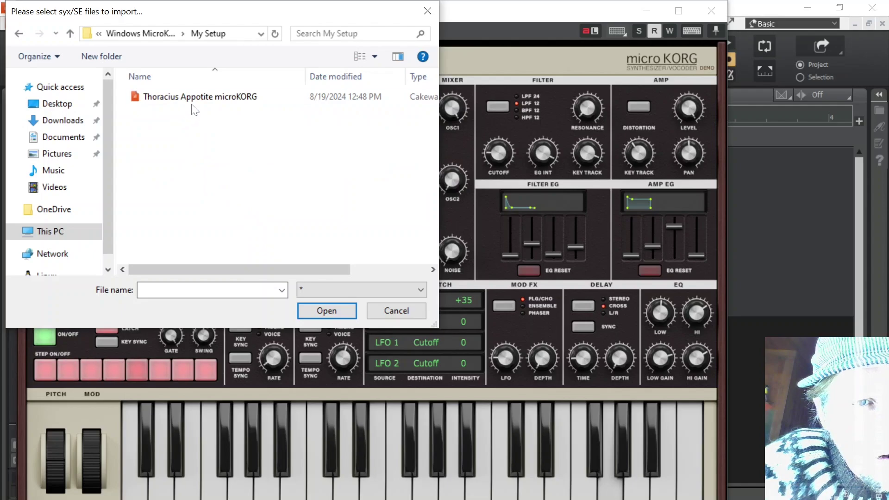
pyautogui.click(204, 99)
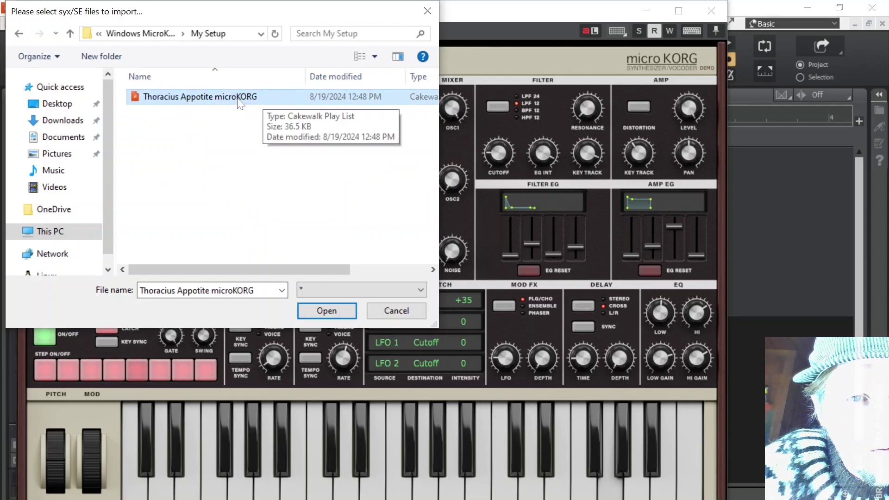
pyautogui.doubleClick(237, 98)
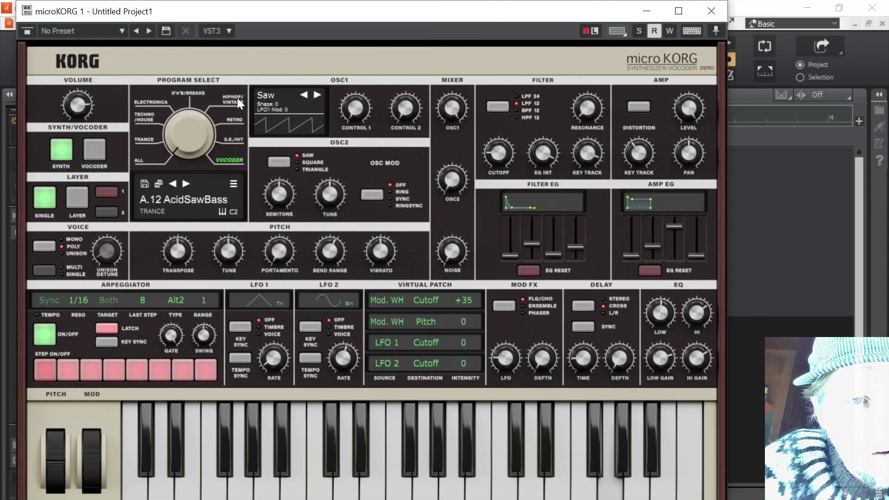
# Open the microKORG program browser and list the Thoracius Appotite bank.
pyautogui.click(234, 185)
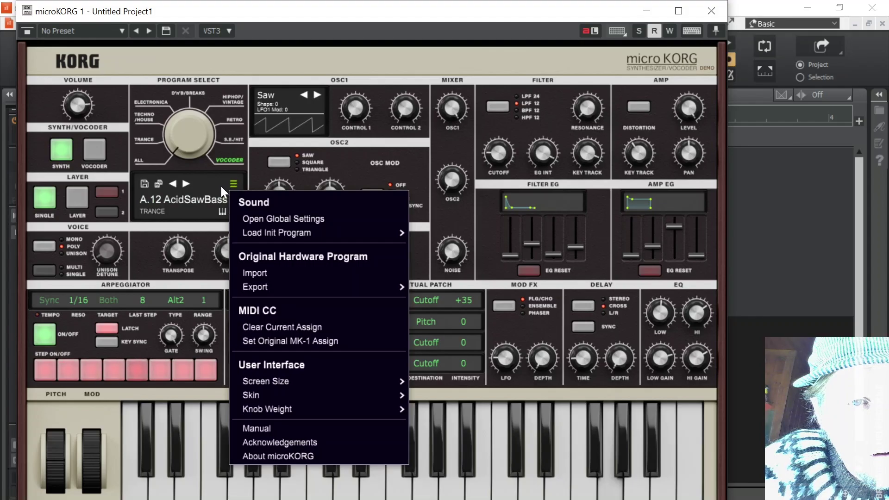
pyautogui.click(212, 184)
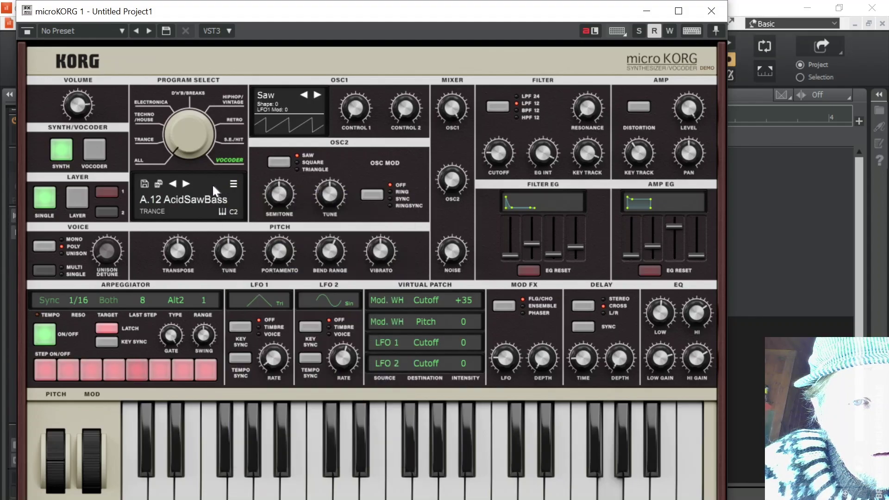
pyautogui.click(145, 186)
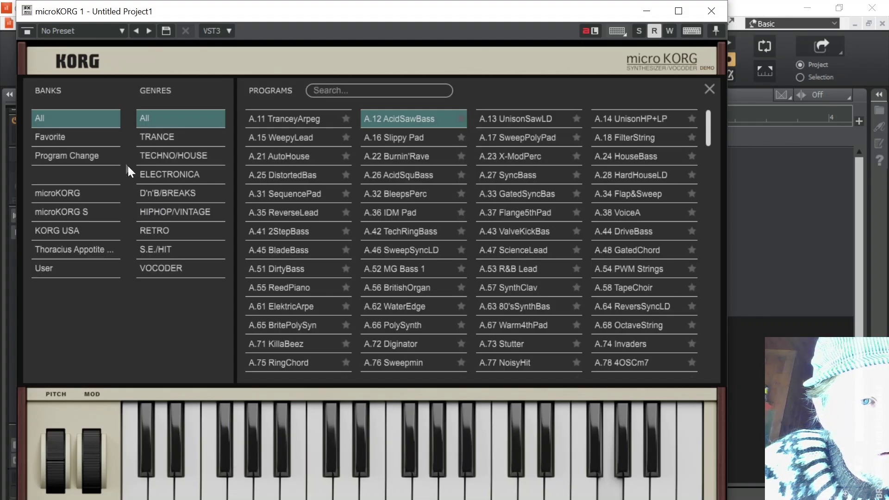
pyautogui.click(83, 251)
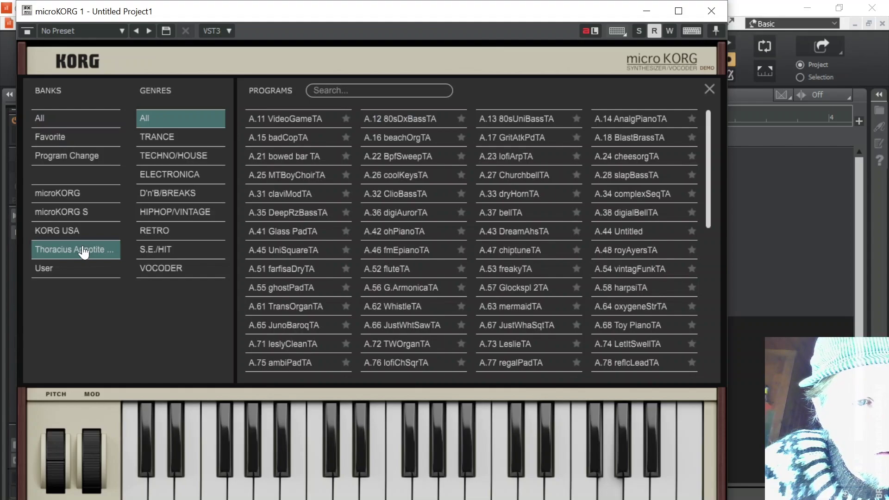
# Audition A.11 VideoGameTA, A.15 badCopTA, A.21 bowed bar TA, settle on A.25 MTBoyChoirTA, then move the synth window.
pyautogui.click(311, 114)
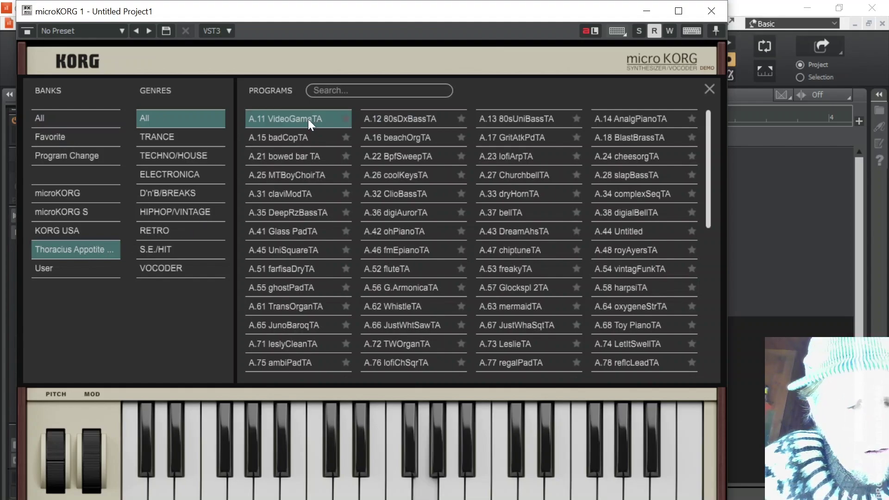
pyautogui.click(279, 138)
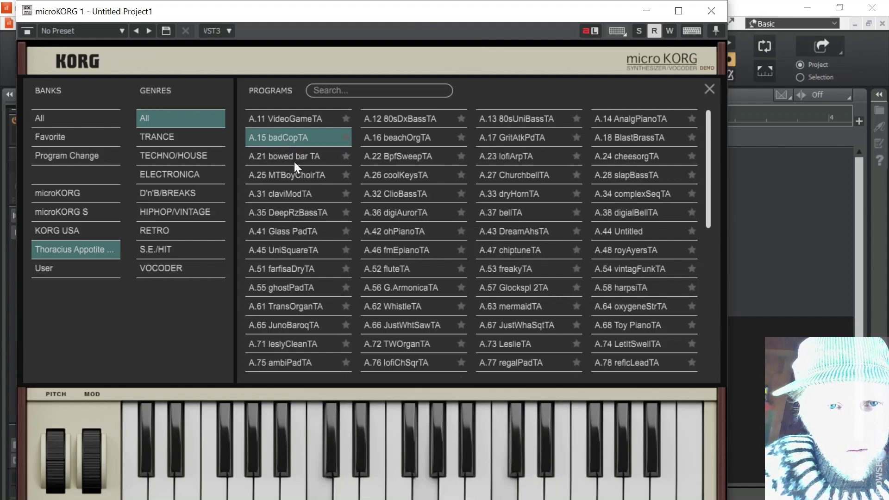
pyautogui.click(287, 156)
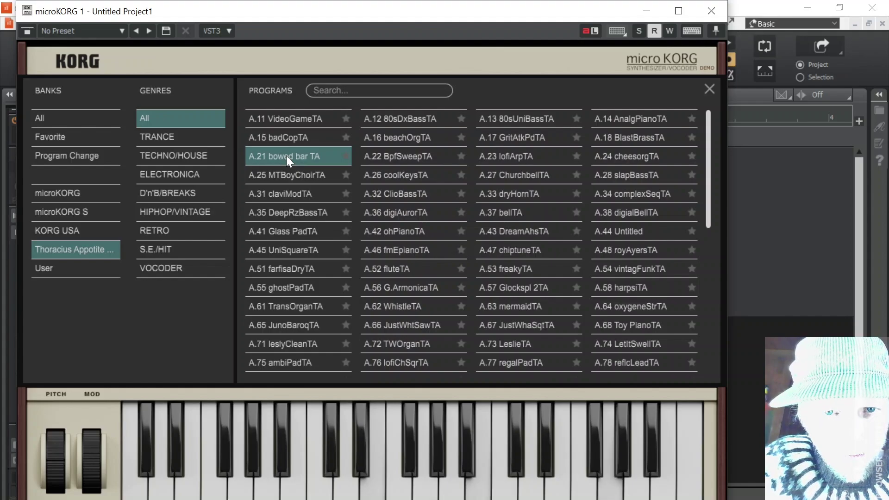
pyautogui.click(299, 176)
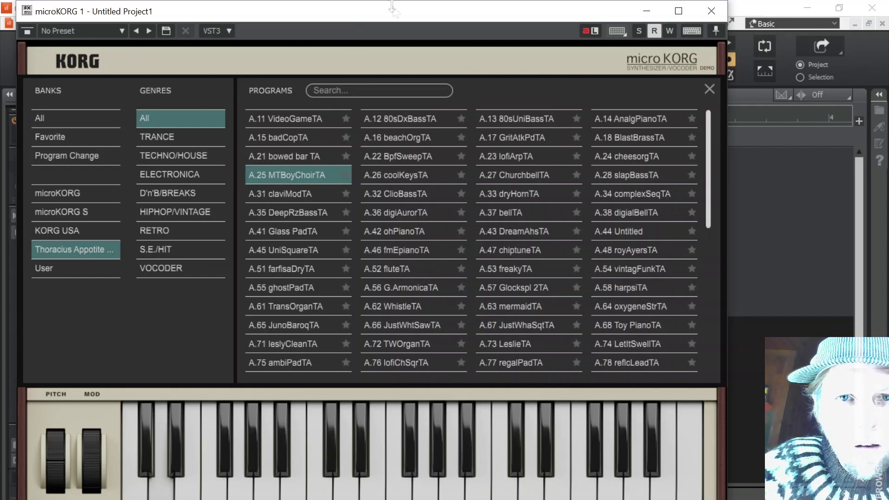
pyautogui.moveTo(394, 9); pyautogui.dragTo(436, 170)
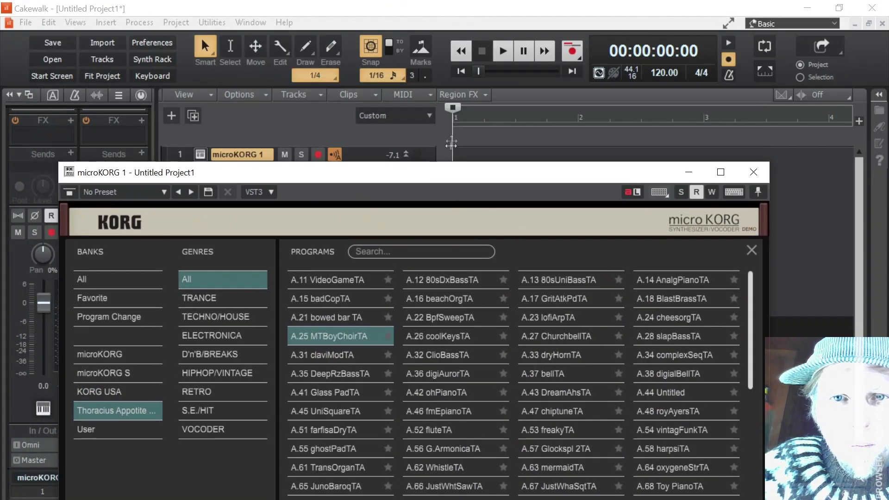
pyautogui.click(603, 79)
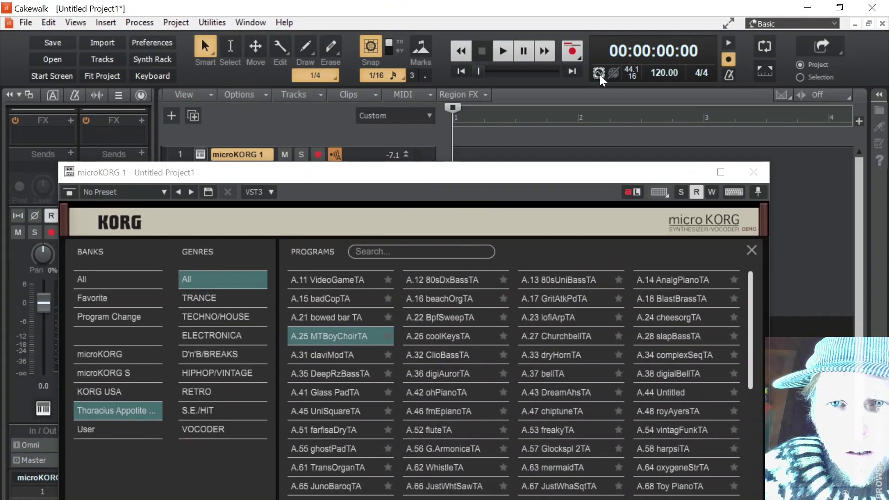